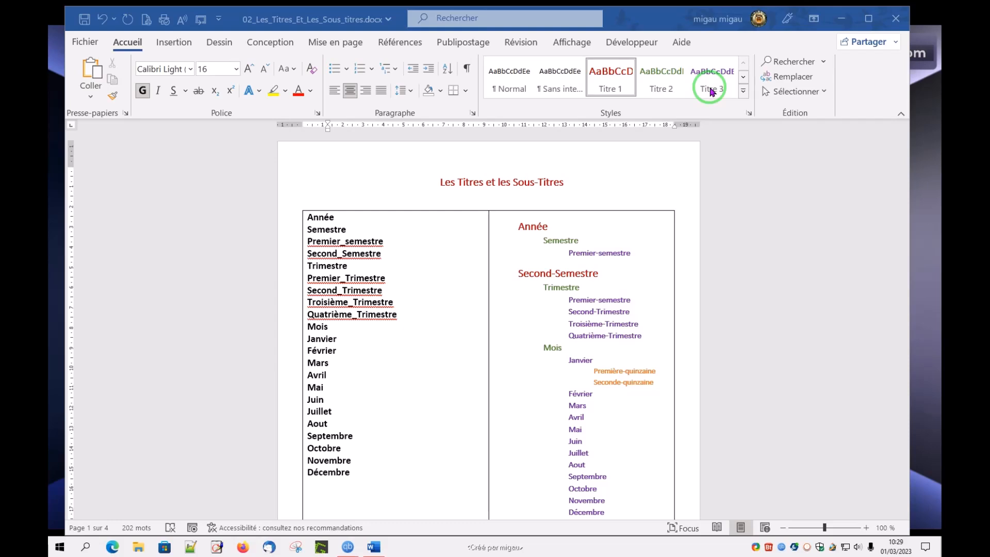
{"action": "left_click", "coordinate": [744, 78]}
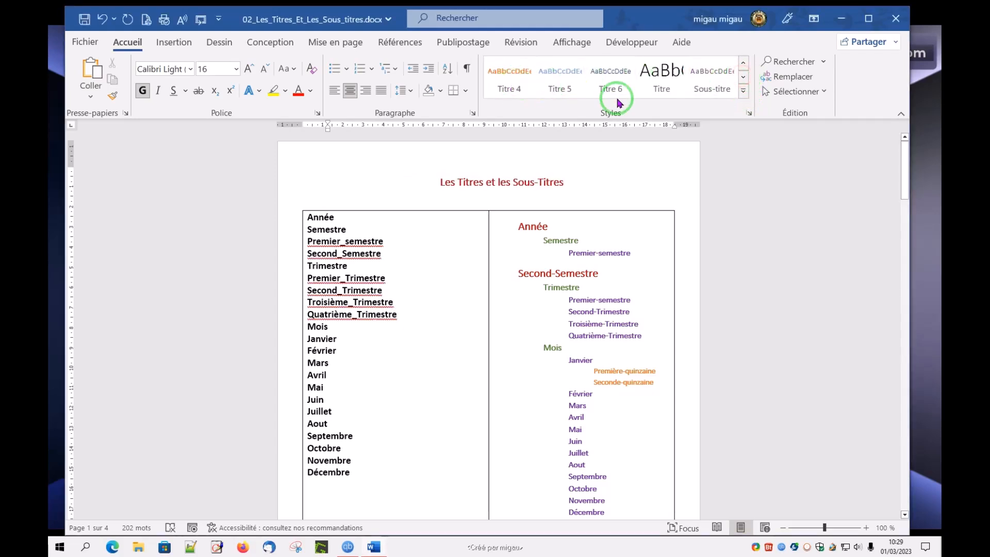
{"action": "left_click", "coordinate": [743, 63]}
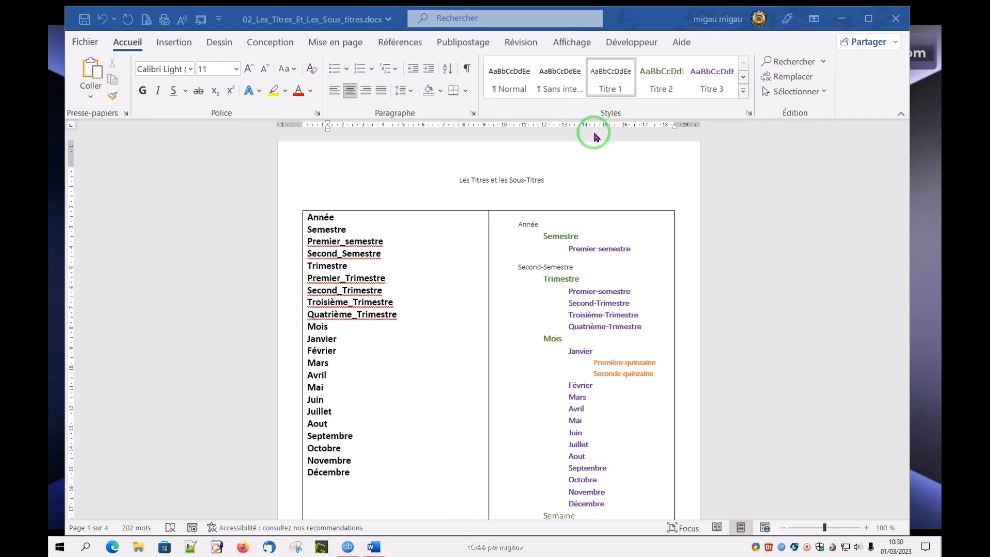
Modify the Titre 1 style of the Année heading to use the Tahoma font at size 16
{"action": "left_click_drag", "start_coordinate": [542, 225], "coordinate": [504, 224]}
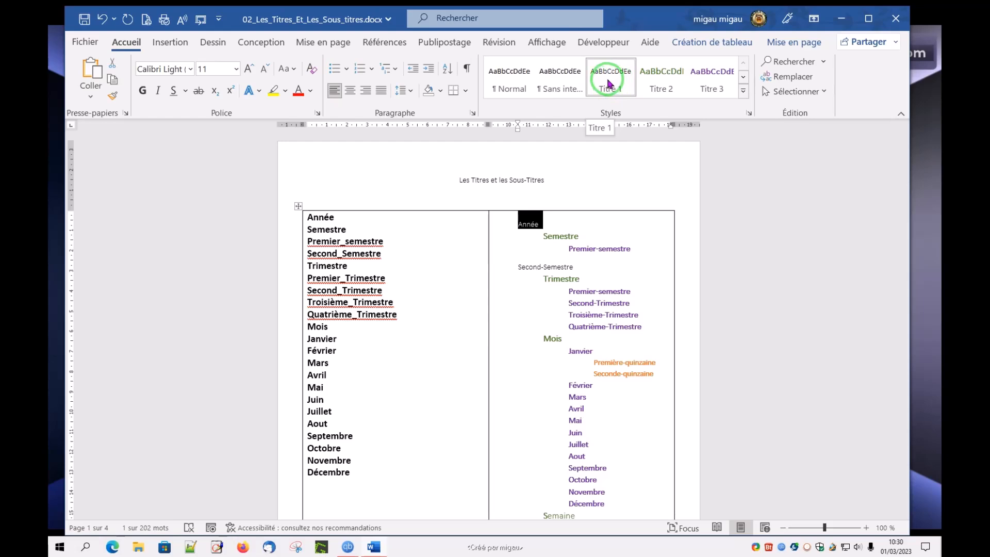
{"action": "right_click", "coordinate": [608, 83]}
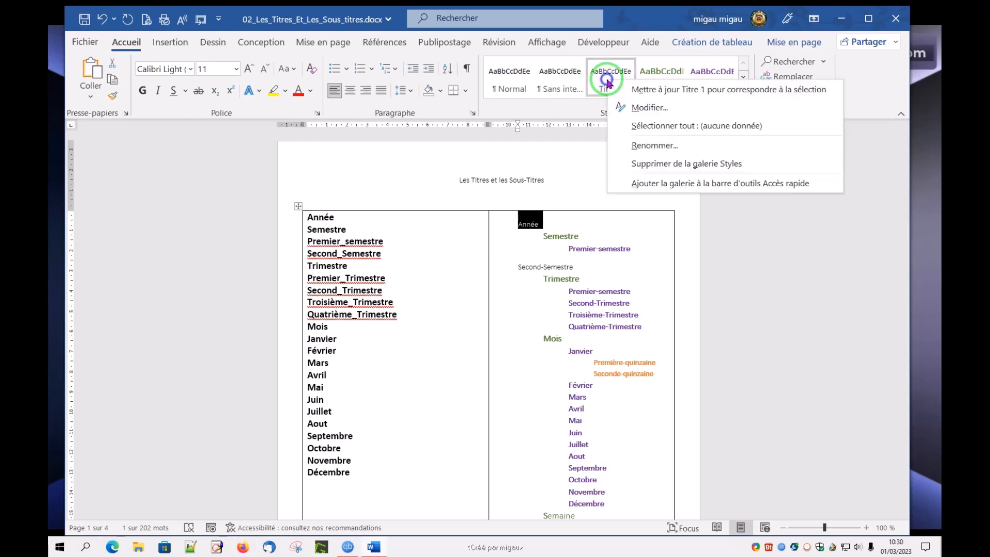
{"action": "left_click", "coordinate": [643, 108]}
{"action": "left_click_drag", "start_coordinate": [520, 195], "coordinate": [510, 135]}
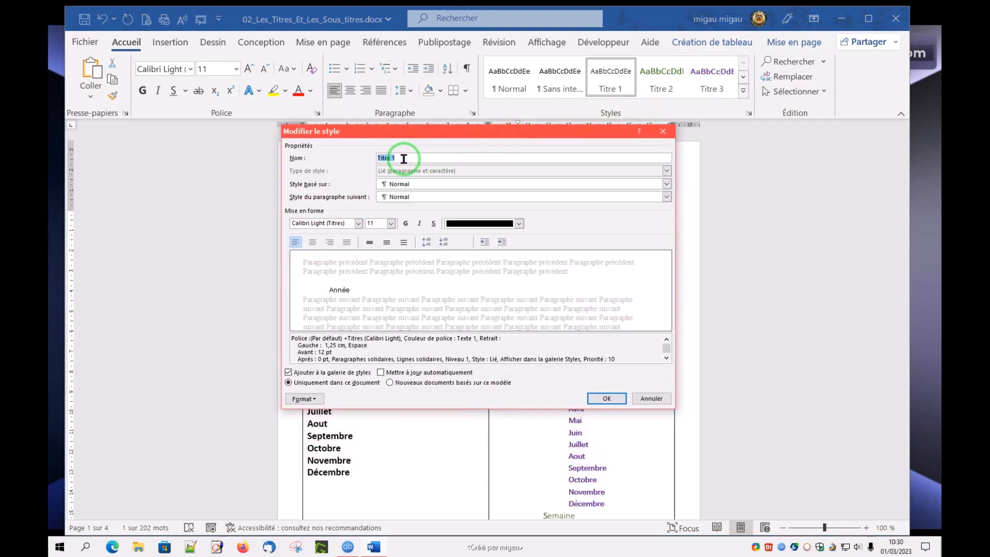
{"action": "left_click", "coordinate": [358, 223]}
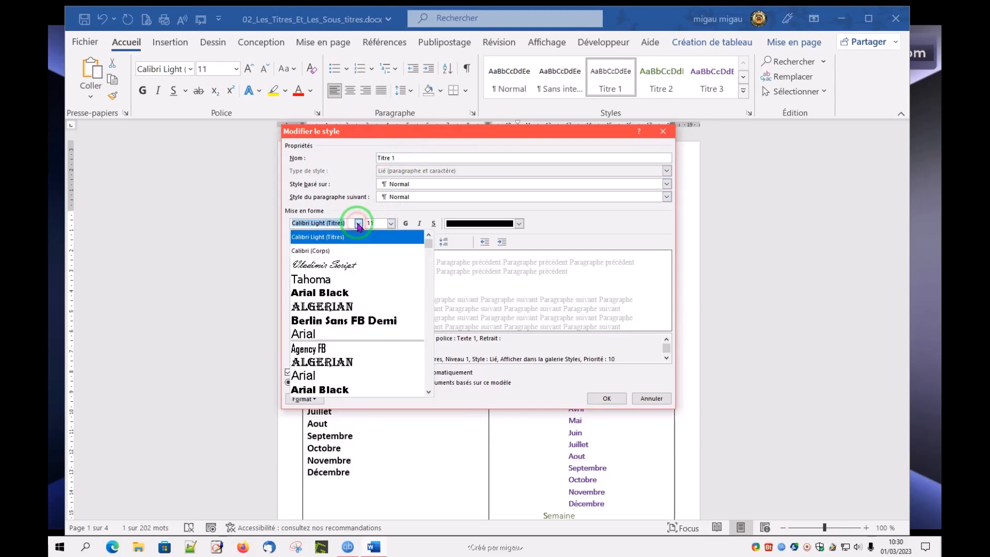
{"action": "left_click", "coordinate": [328, 283]}
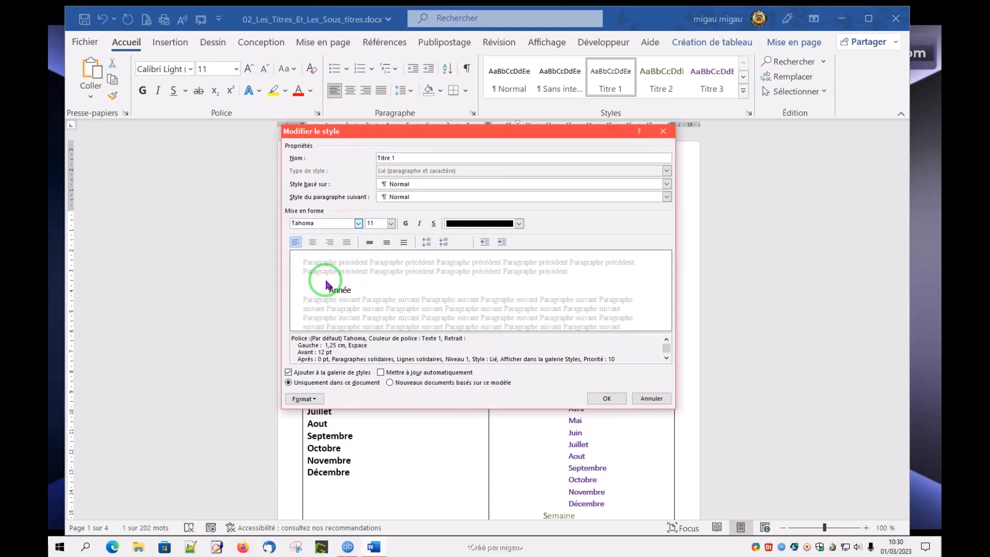
{"action": "left_click", "coordinate": [392, 223]}
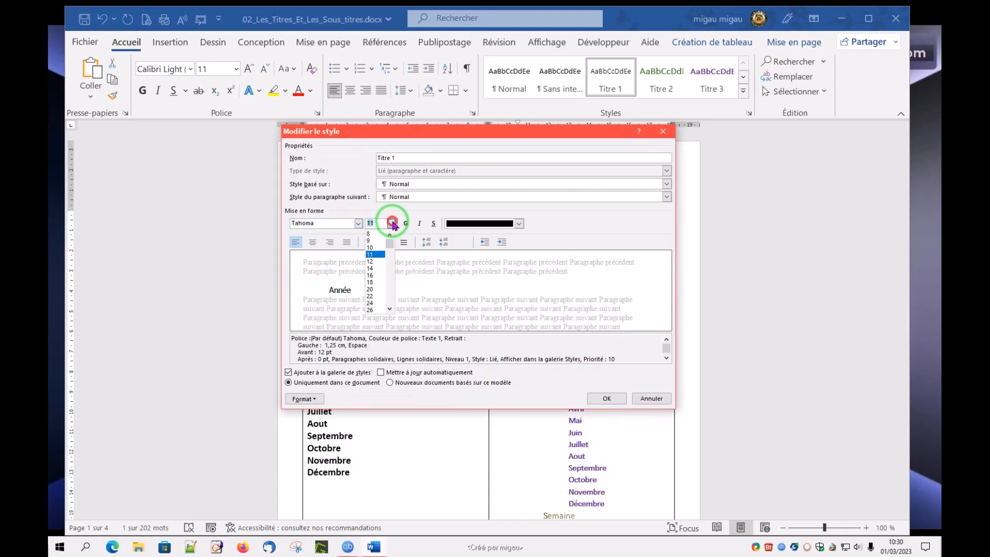
{"action": "left_click", "coordinate": [374, 275]}
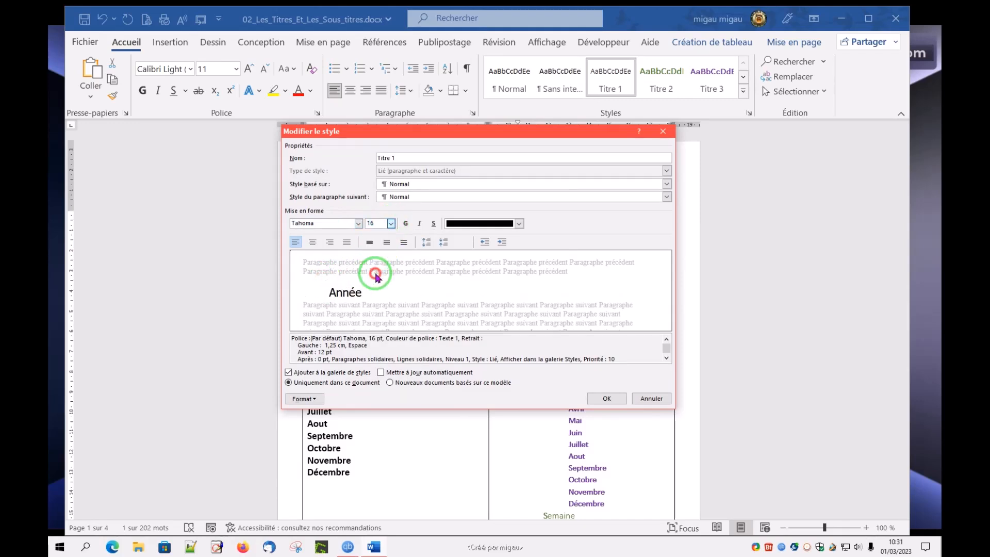
Make the Titre 1 style bold, dark red and underlined, and apply the style changes
{"action": "left_click", "coordinate": [407, 225]}
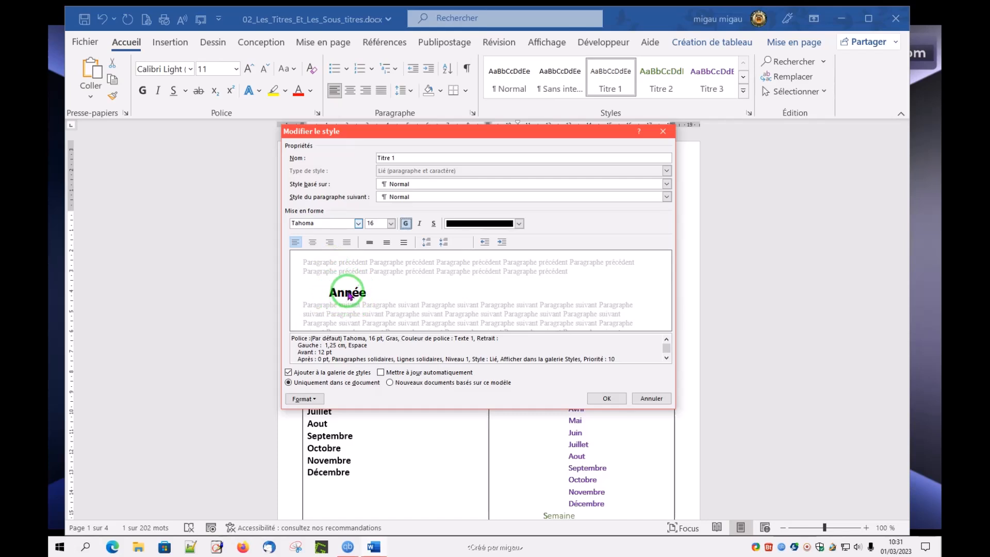
{"action": "left_click", "coordinate": [520, 223]}
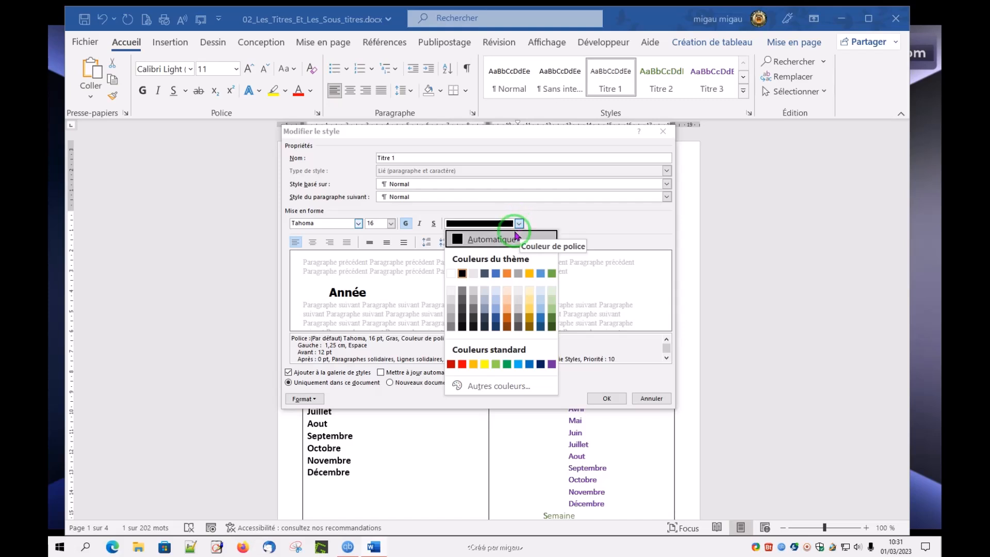
{"action": "left_click", "coordinate": [450, 365]}
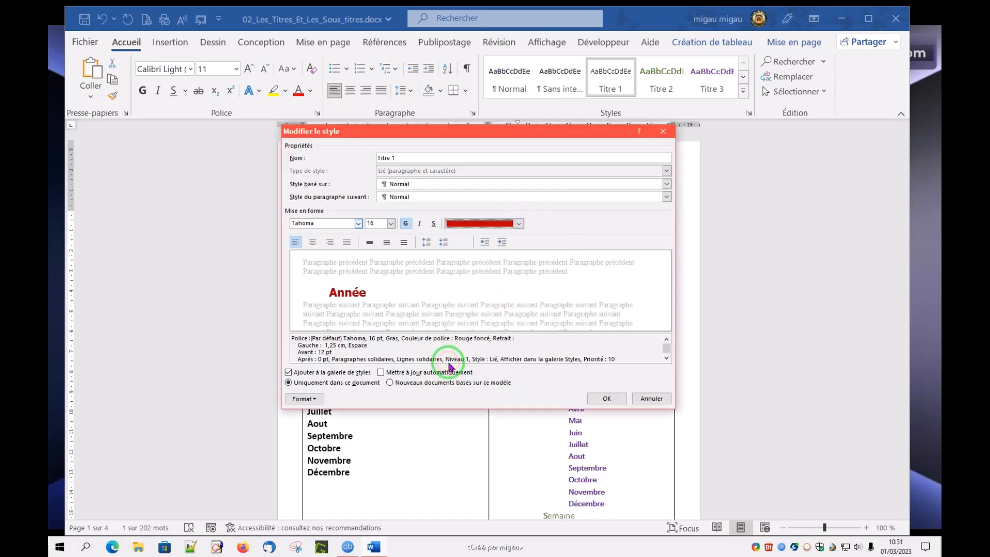
{"action": "left_click", "coordinate": [433, 224]}
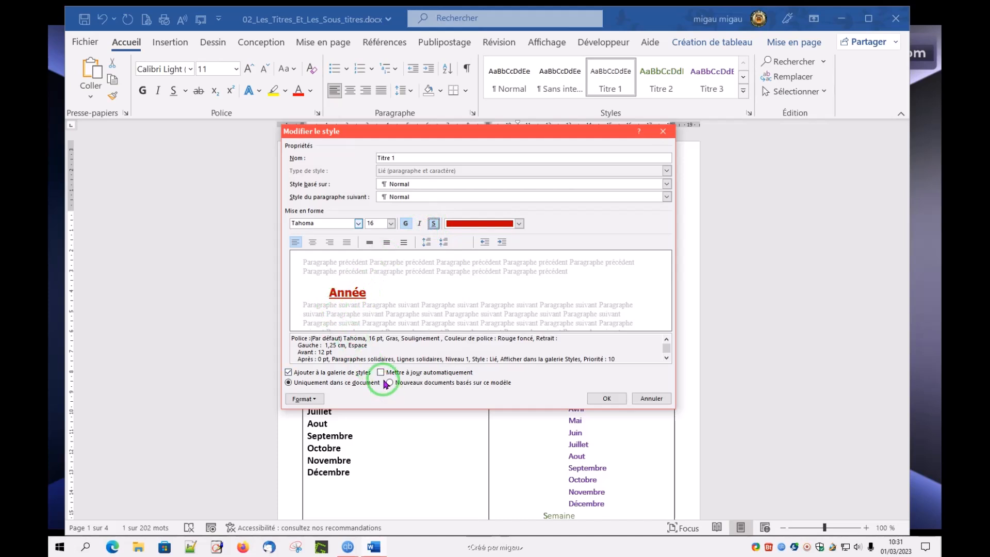
{"action": "left_click", "coordinate": [607, 398]}
Try the Titre 2 style on the Premier-semestre line under Trimestre and undo it
{"action": "left_click", "coordinate": [522, 297]}
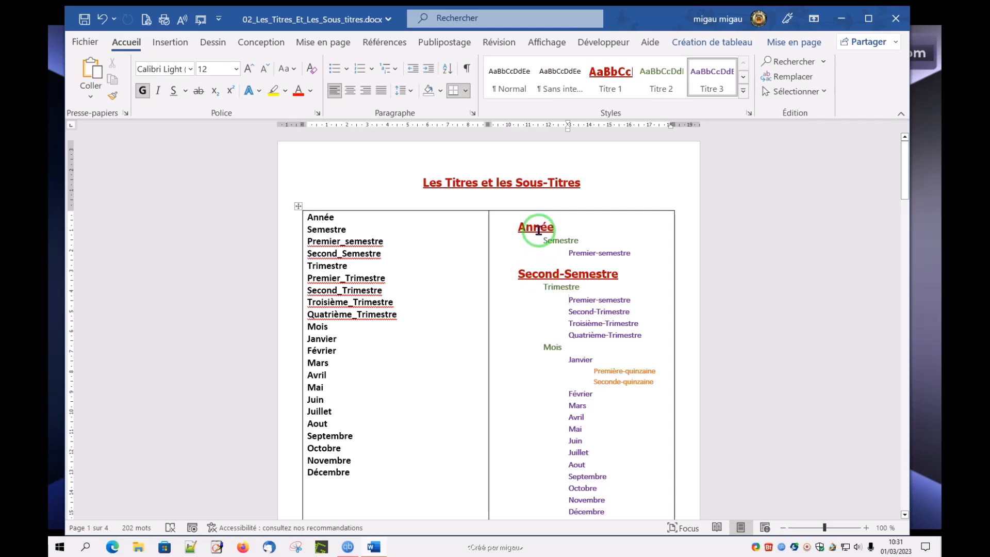
{"action": "scroll", "coordinate": [539, 262], "scroll_direction": "down", "scroll_amount": 6}
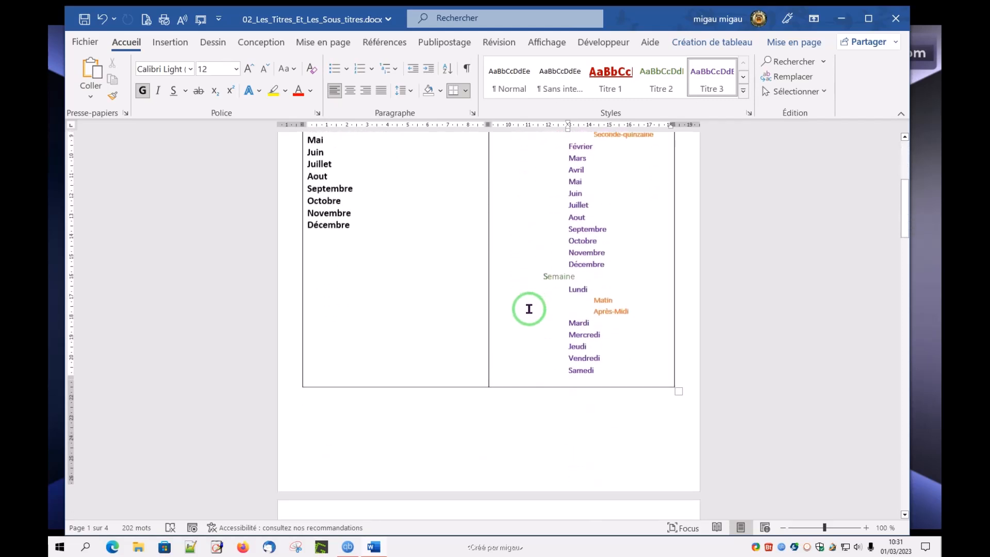
{"action": "scroll", "coordinate": [532, 300], "scroll_direction": "up", "scroll_amount": 6}
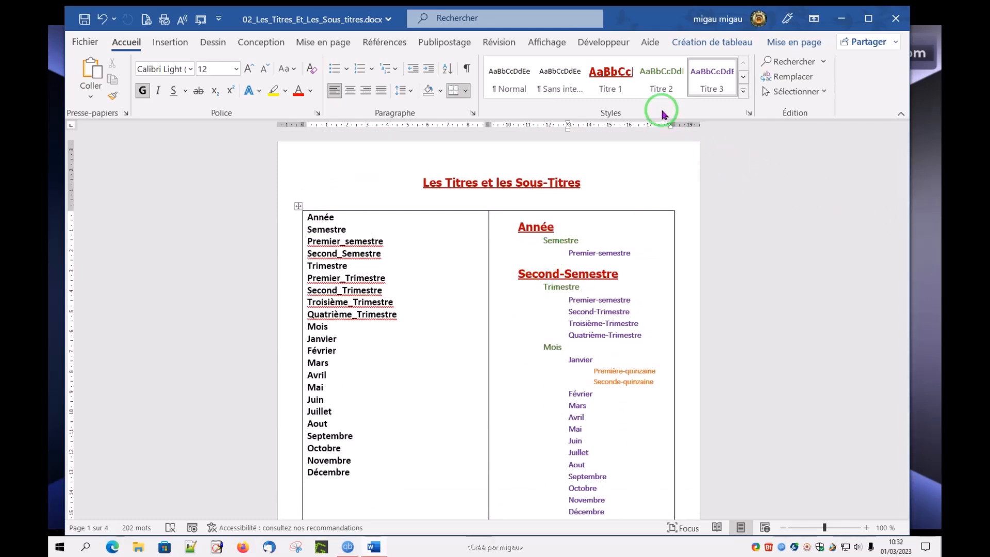
{"action": "left_click", "coordinate": [660, 87]}
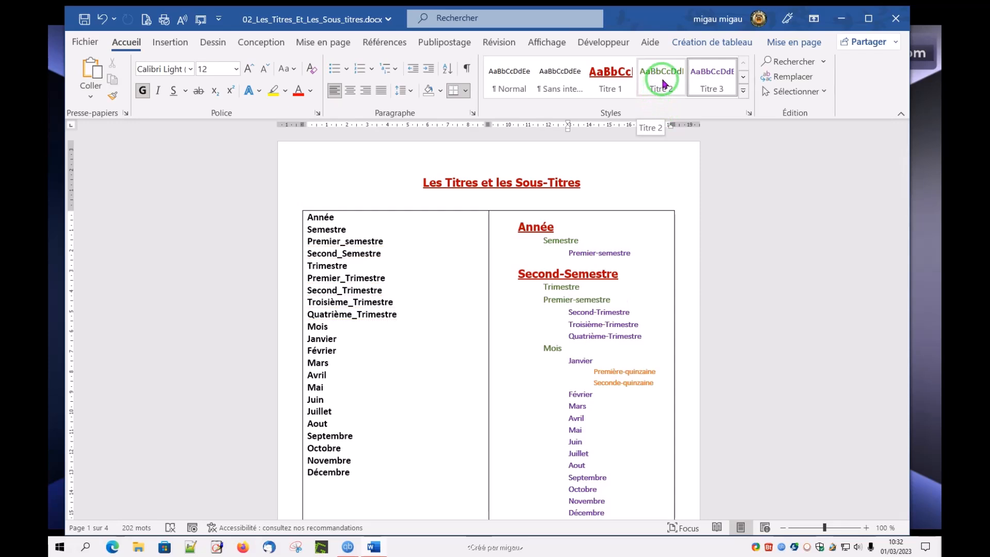
{"action": "key", "text": "ctrl+z"}
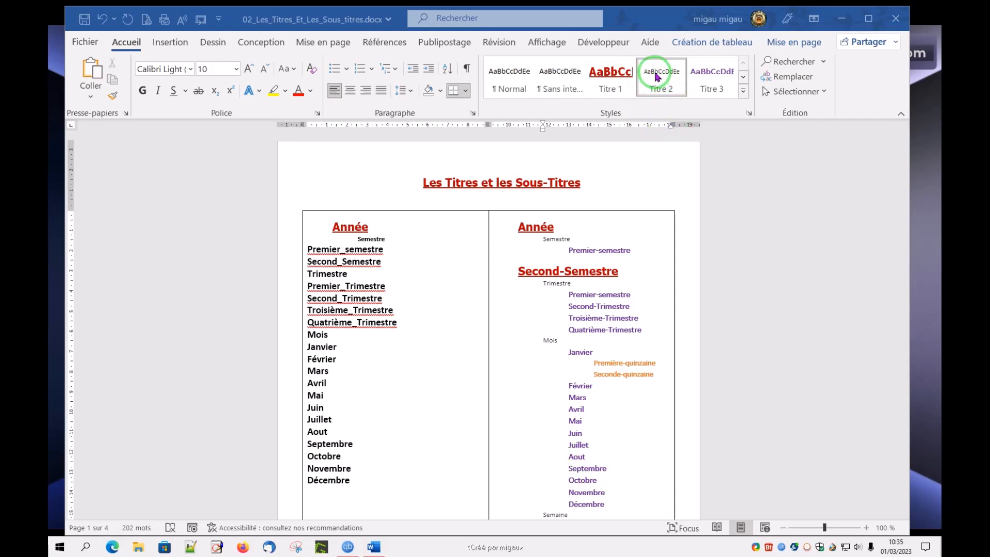
Modify the Titre 2 style to 12 pt, bold, in a darker Accent 6 green, with its left indent increased to 3.75 cm
{"action": "left_click", "coordinate": [653, 76]}
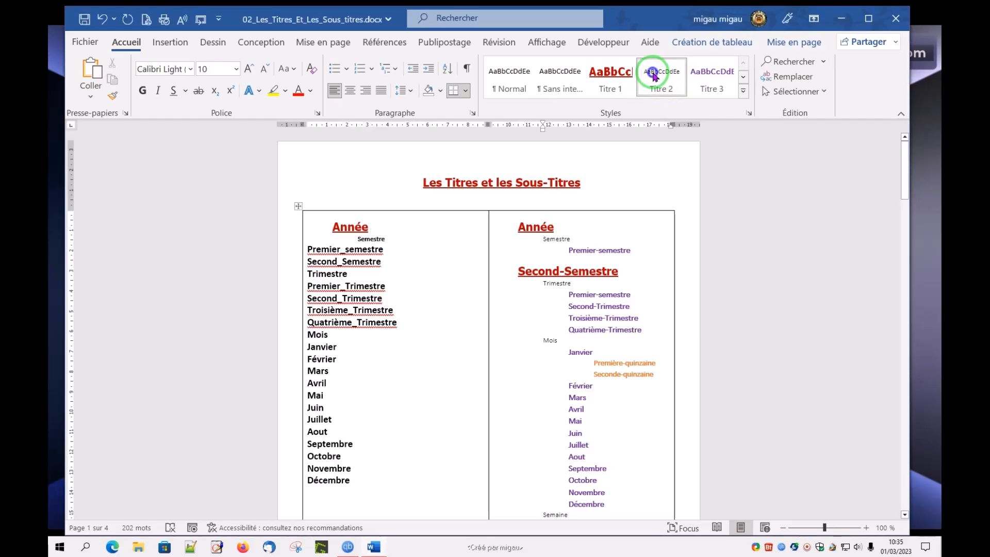
{"action": "right_click", "coordinate": [654, 76]}
{"action": "left_click", "coordinate": [695, 101]}
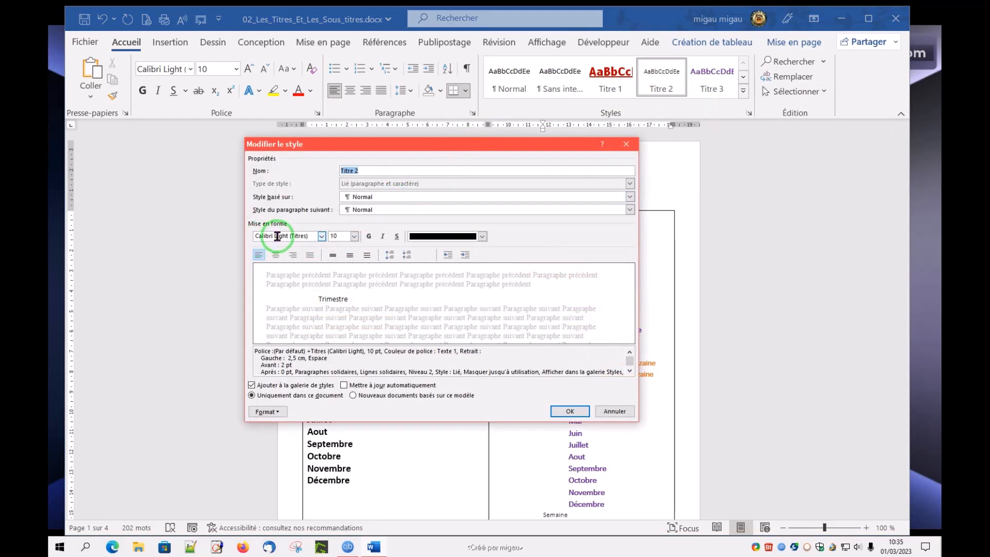
{"action": "left_click", "coordinate": [354, 236]}
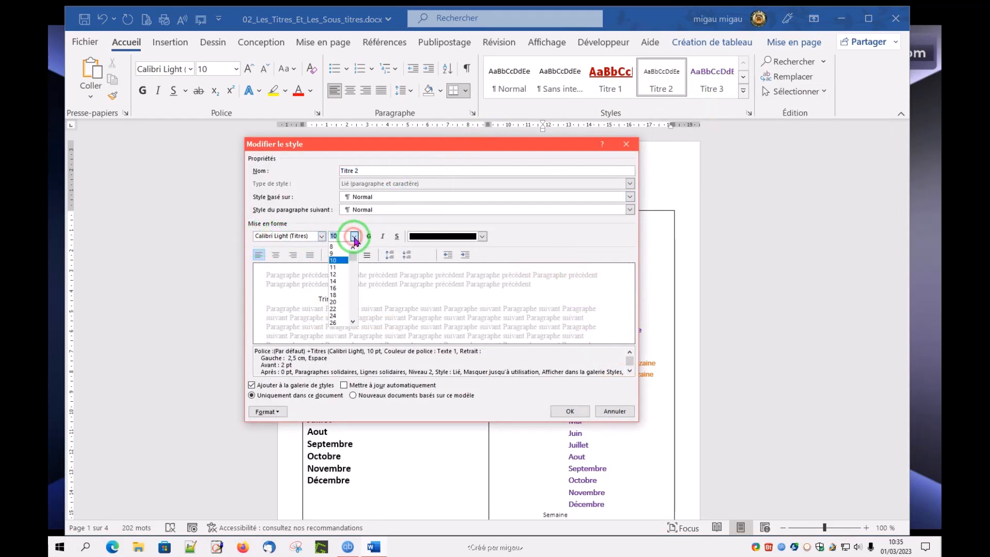
{"action": "left_click", "coordinate": [339, 278]}
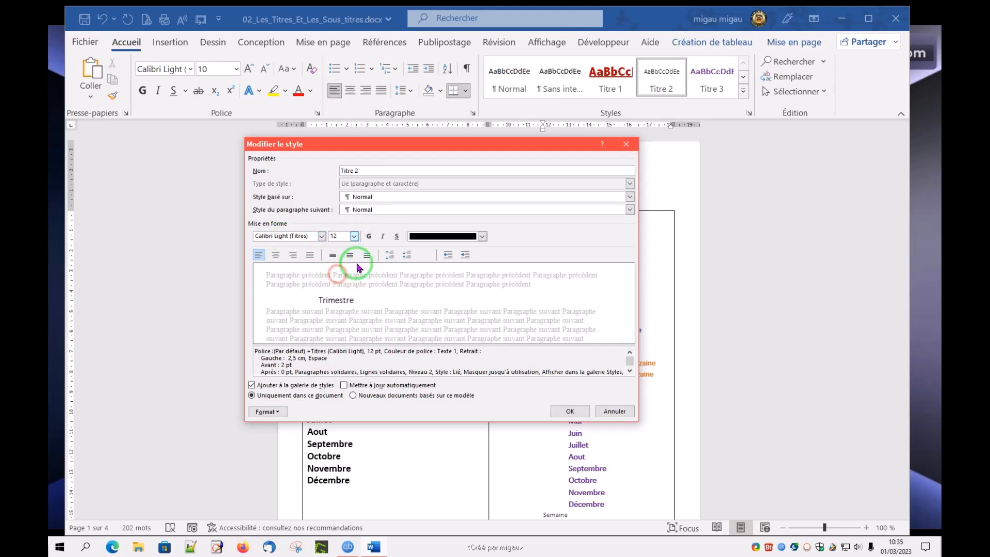
{"action": "left_click", "coordinate": [369, 237]}
{"action": "left_click", "coordinate": [482, 236]}
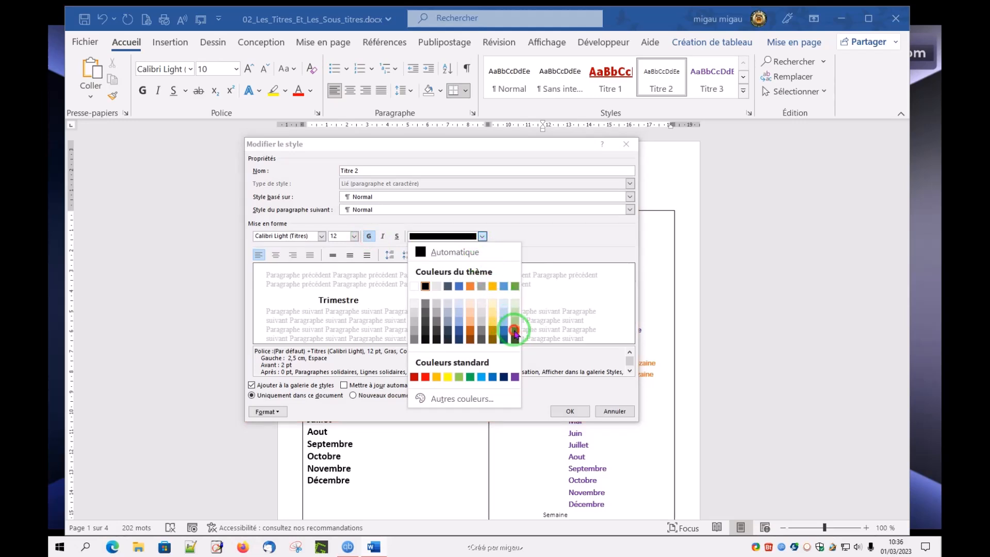
{"action": "left_click", "coordinate": [515, 329]}
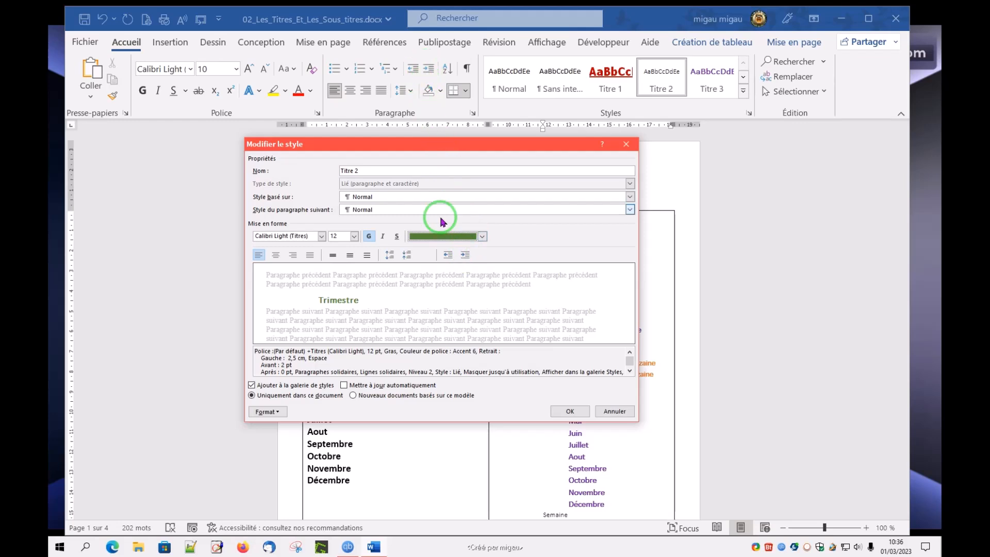
{"action": "left_click", "coordinate": [464, 256]}
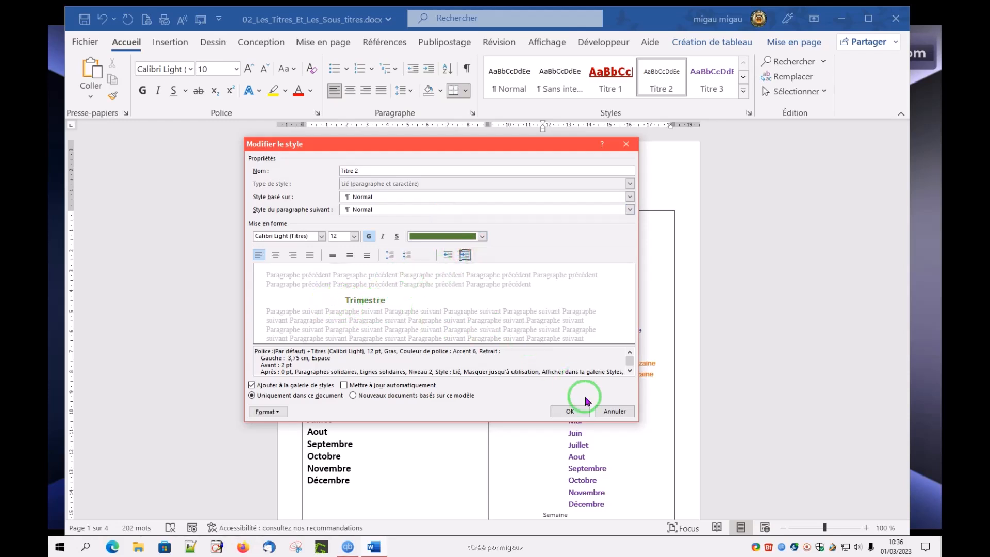
{"action": "left_click", "coordinate": [572, 411]}
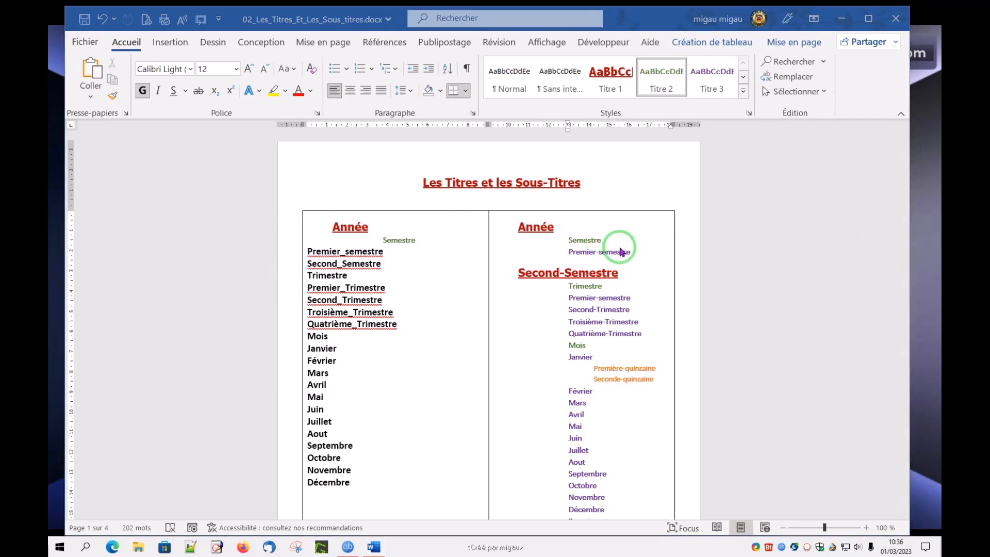
Modify the Titre 2 style again to decrease its left indent to 2.5 cm
{"action": "left_click", "coordinate": [651, 78]}
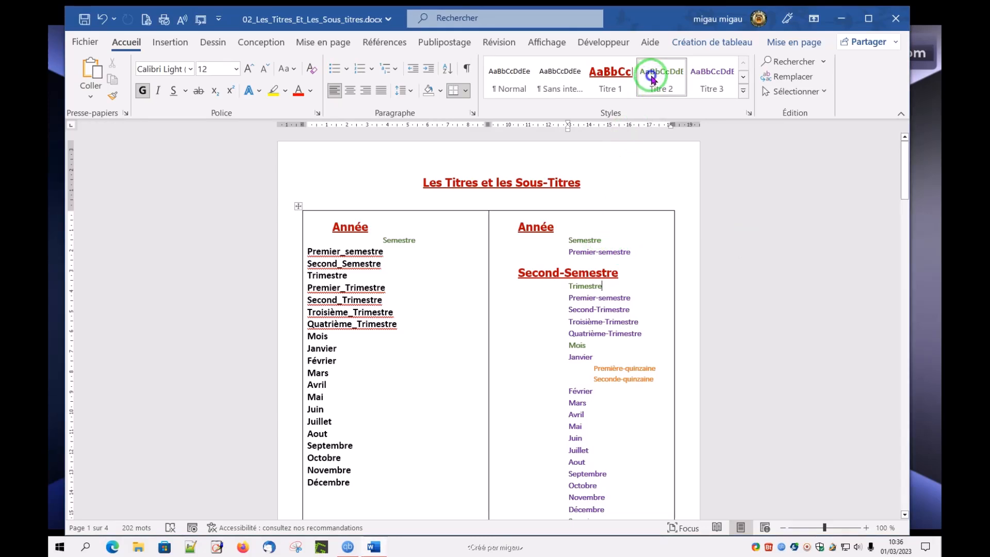
{"action": "right_click", "coordinate": [650, 78]}
{"action": "left_click", "coordinate": [684, 105]}
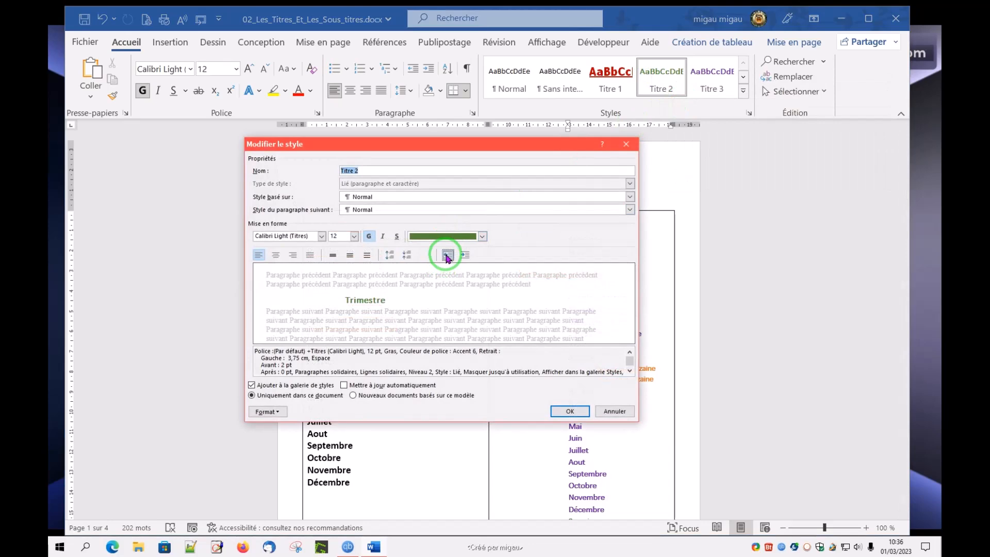
{"action": "left_click", "coordinate": [559, 413]}
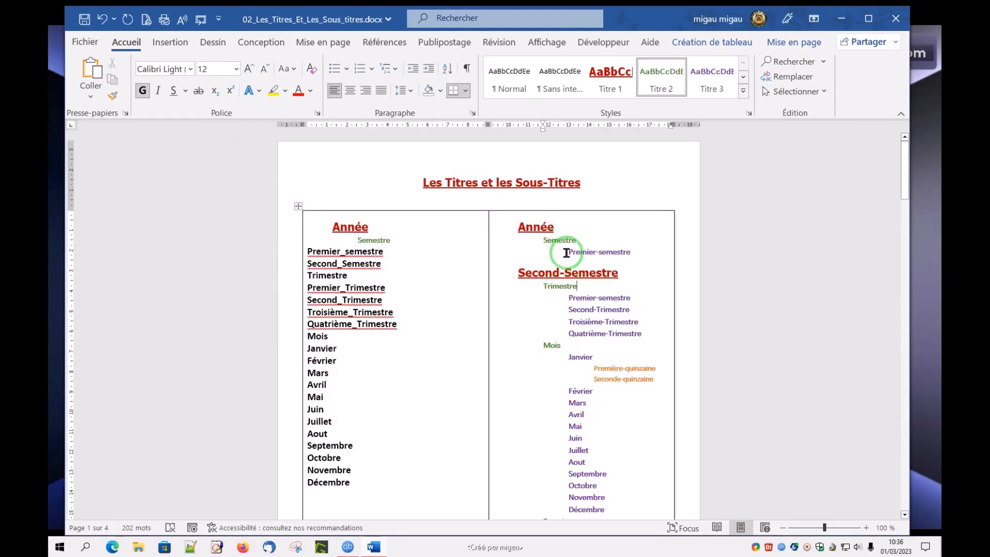
Examine the Titre 2 style's settings and the additional formatting categories available for it
{"action": "right_click", "coordinate": [657, 80]}
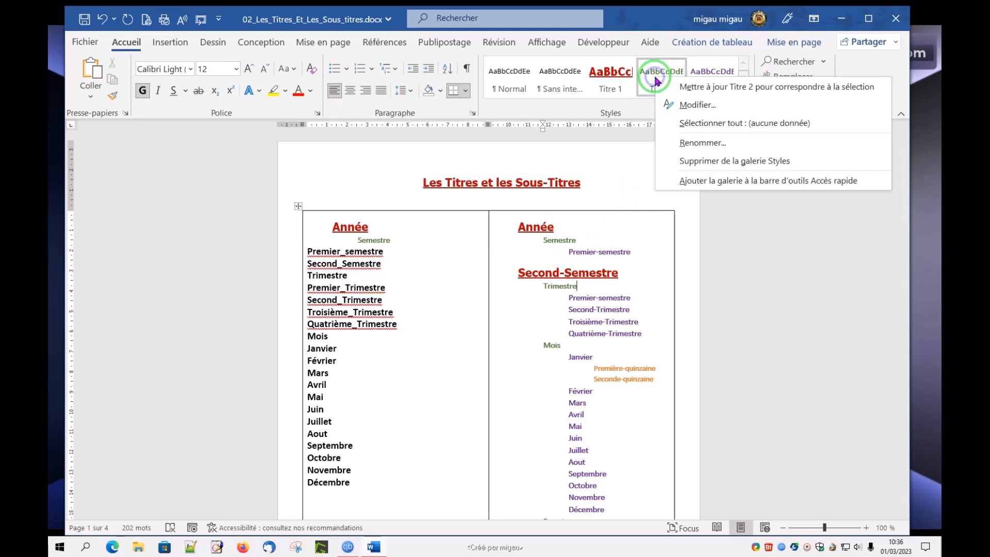
{"action": "left_click", "coordinate": [698, 105]}
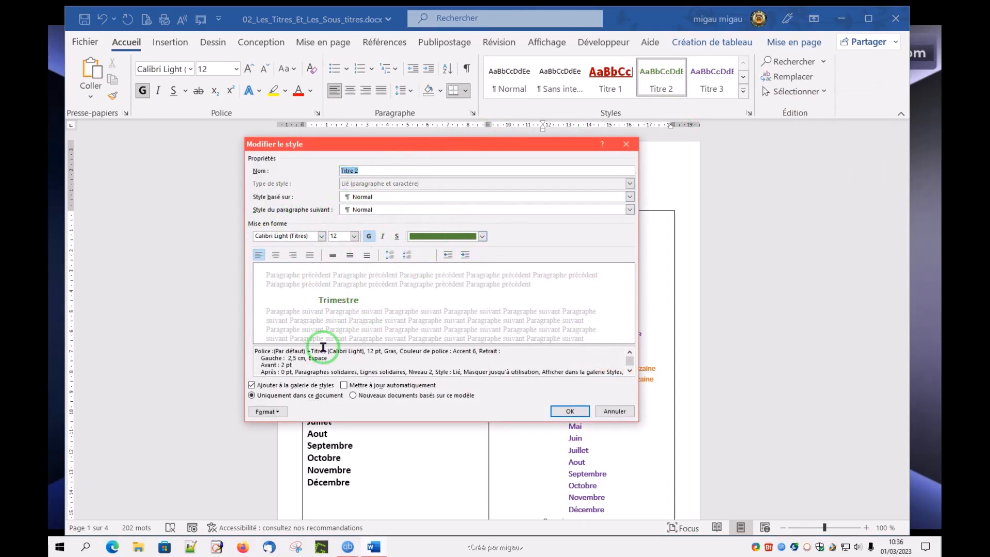
{"action": "left_click", "coordinate": [279, 413]}
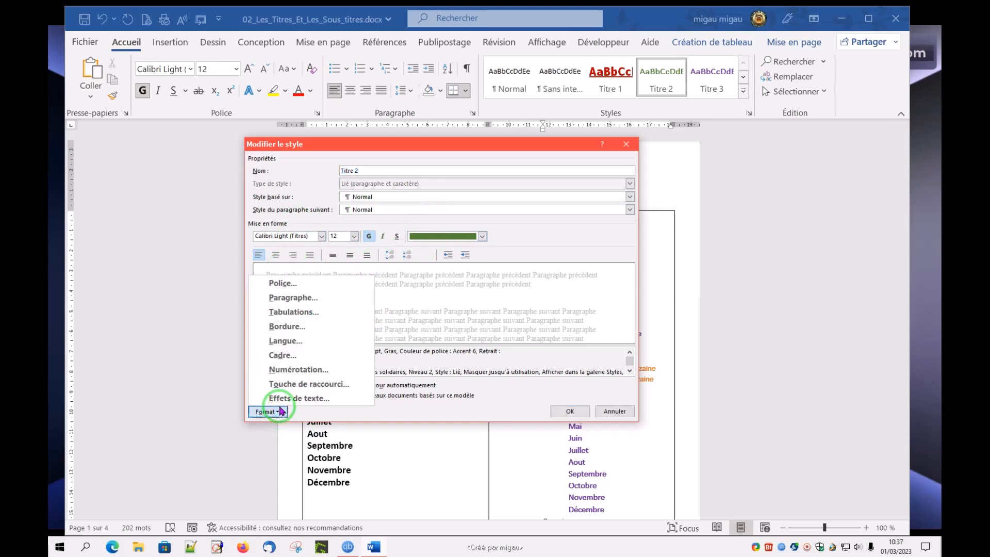
{"action": "left_click", "coordinate": [381, 409]}
{"action": "left_click", "coordinate": [567, 411]}
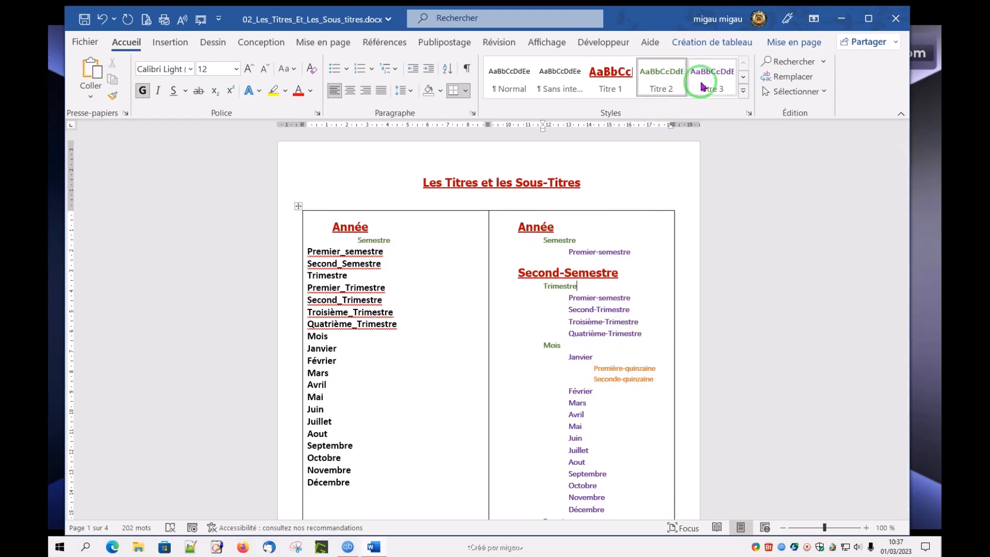
Examine the Titre 4 style's formatting and indent settings, and close them without saving any change
{"action": "left_click", "coordinate": [743, 80]}
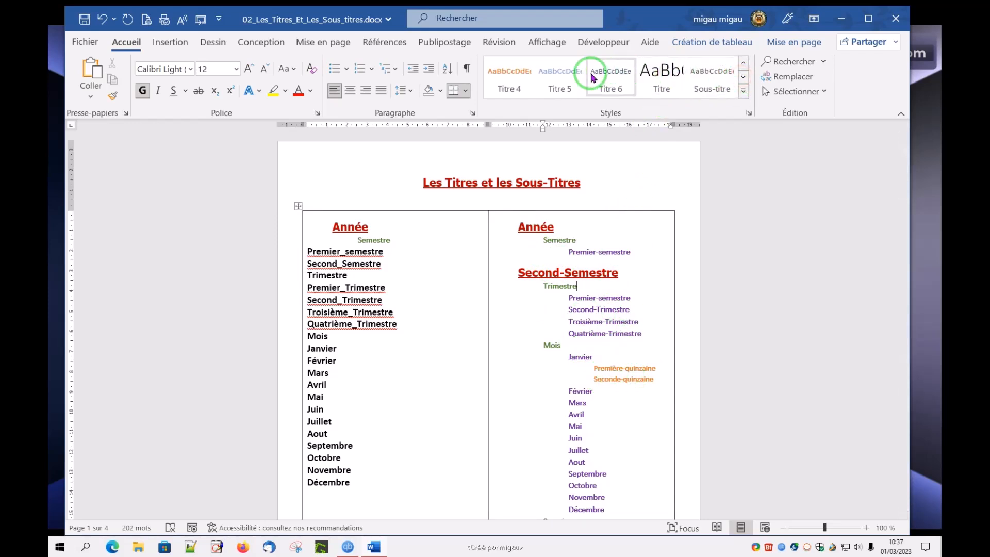
{"action": "right_click", "coordinate": [520, 76]}
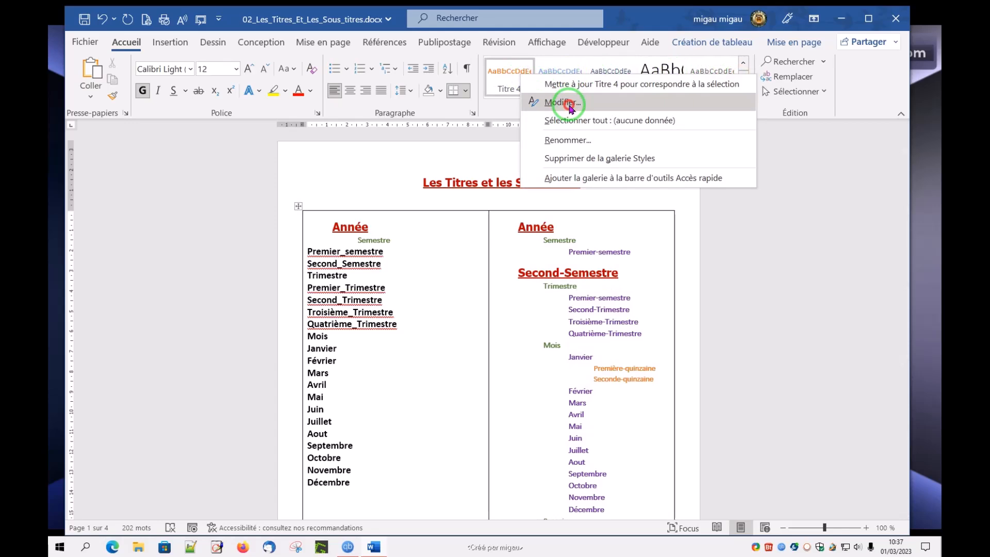
{"action": "left_click", "coordinate": [562, 102]}
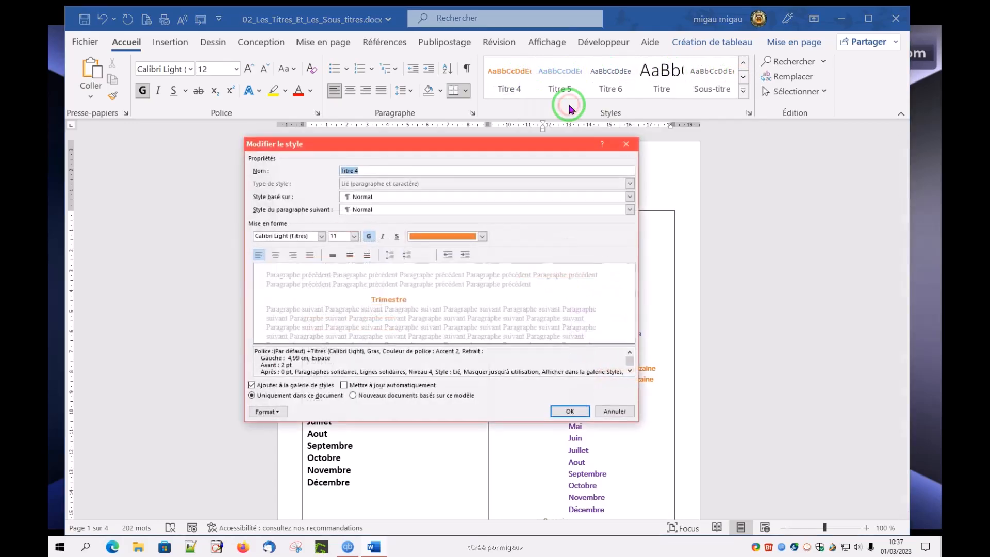
{"action": "left_click", "coordinate": [465, 254]}
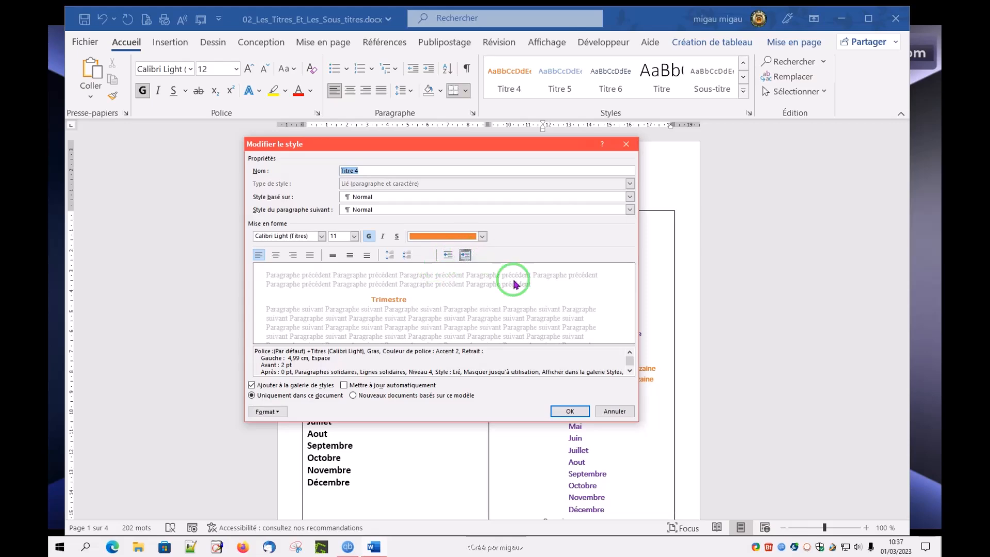
{"action": "left_click", "coordinate": [615, 411]}
Review the document's written instructions on using and modifying the heading styles, including the Titre 1 example
{"action": "scroll", "coordinate": [568, 246], "scroll_direction": "down", "scroll_amount": 10}
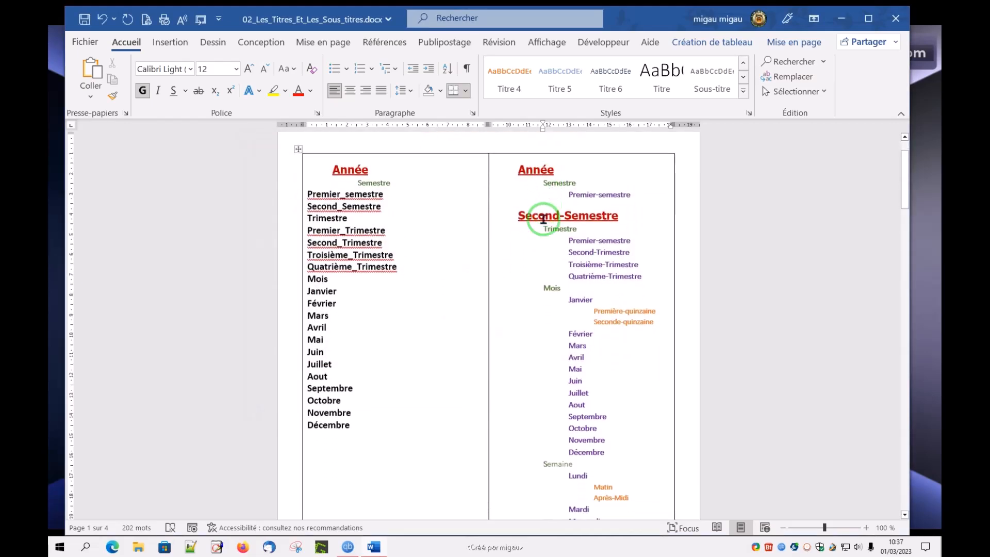
{"action": "scroll", "coordinate": [510, 237], "scroll_direction": "down", "scroll_amount": 5}
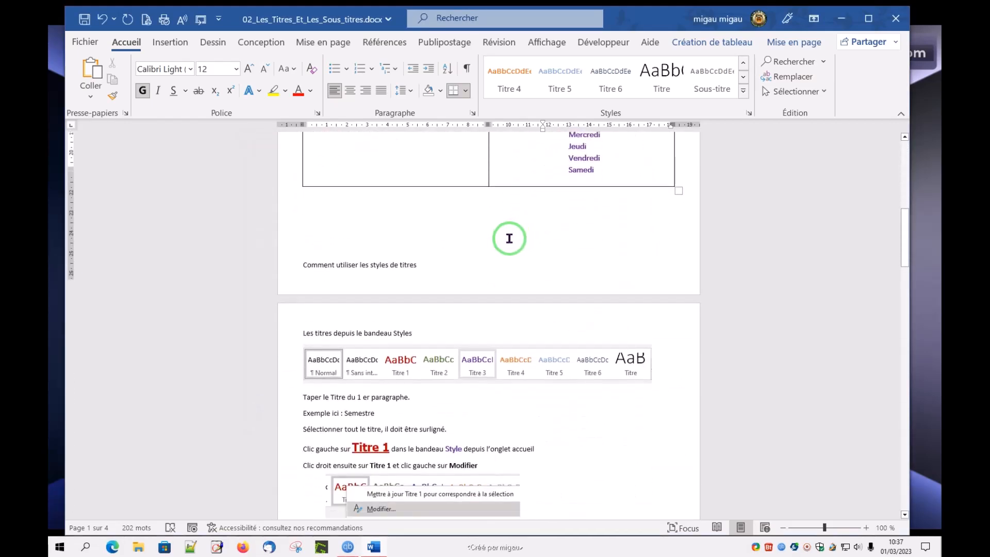
{"action": "scroll", "coordinate": [444, 261], "scroll_direction": "down", "scroll_amount": 3}
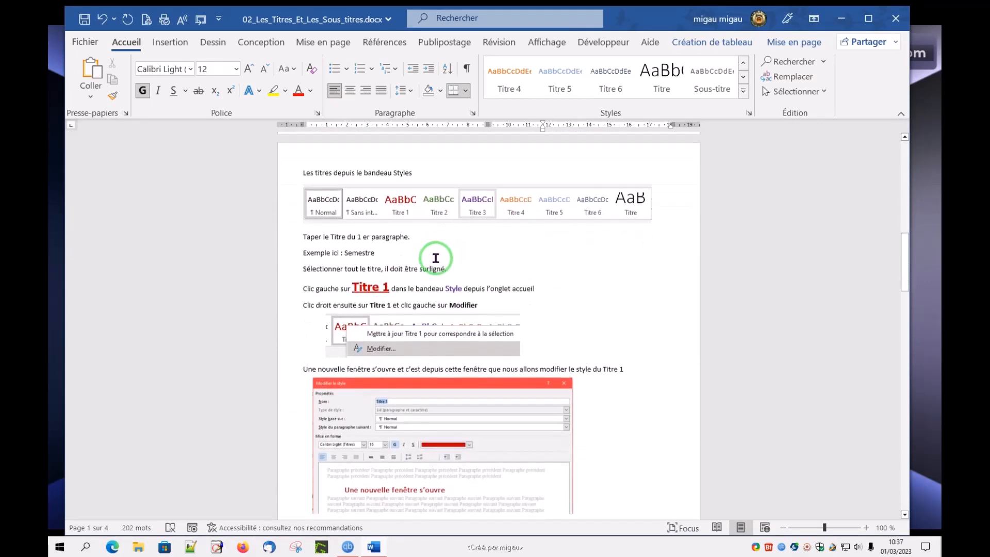
{"action": "scroll", "coordinate": [422, 356], "scroll_direction": "down", "scroll_amount": 8}
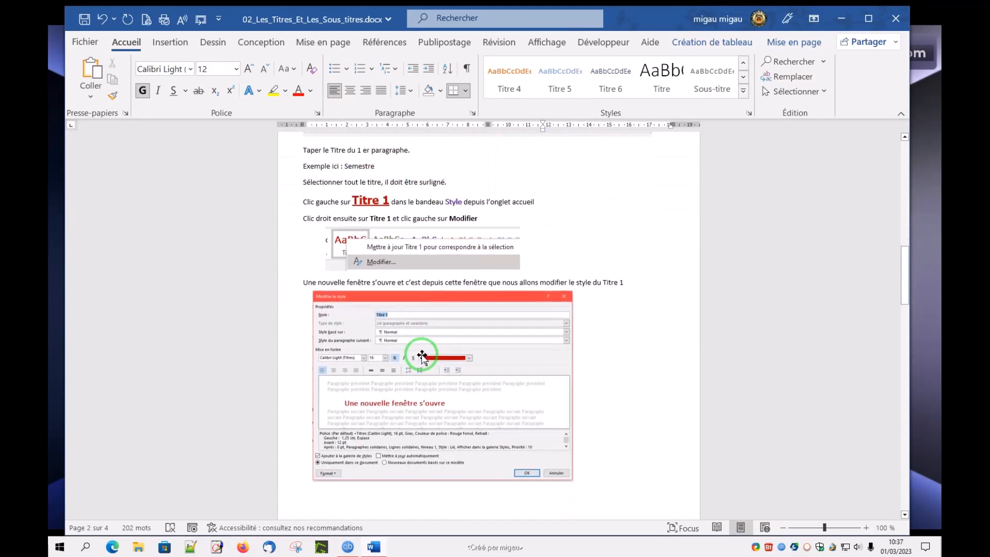
{"action": "scroll", "coordinate": [420, 352], "scroll_direction": "down", "scroll_amount": 7}
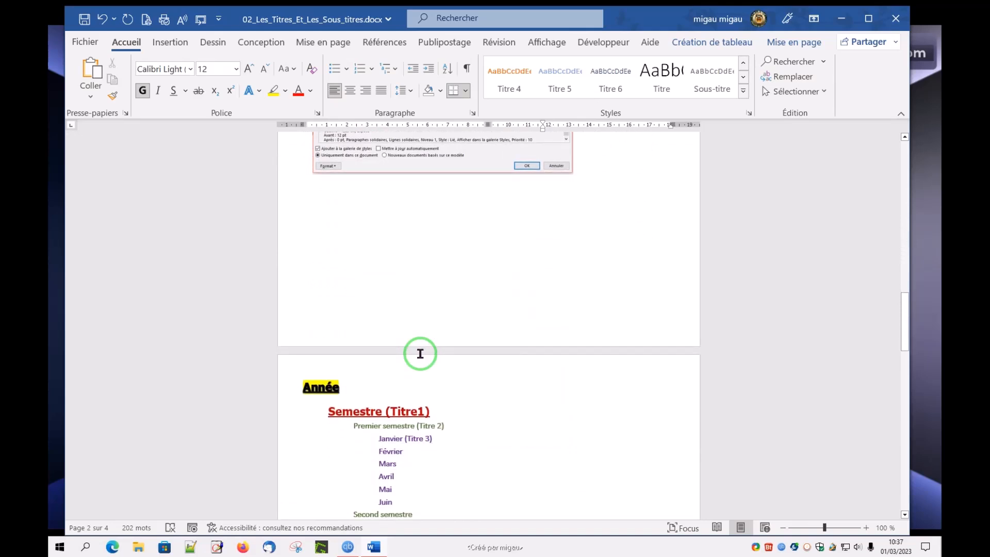
{"action": "scroll", "coordinate": [454, 335], "scroll_direction": "up", "scroll_amount": 5}
{"action": "scroll", "coordinate": [480, 323], "scroll_direction": "up", "scroll_amount": 15}
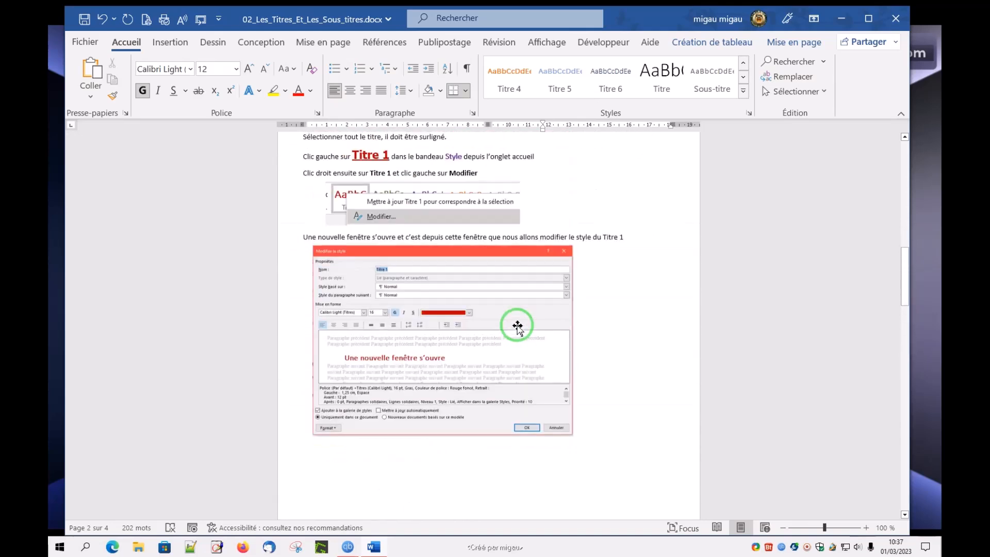
{"action": "scroll", "coordinate": [519, 327], "scroll_direction": "up", "scroll_amount": 6}
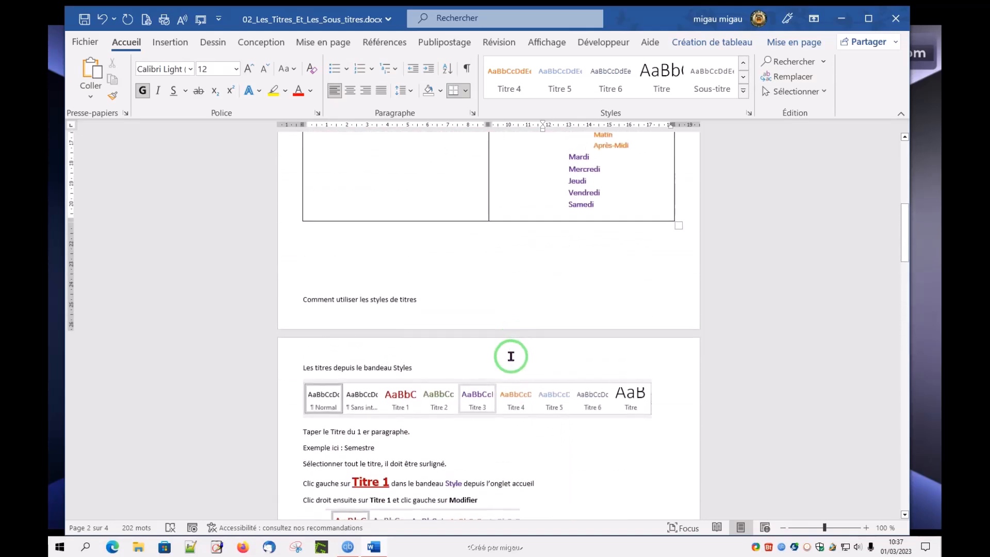
Preview the Titre 3, Titre 4, Titre 5 and Titre 6 styles on the Trimestre line without applying them
{"action": "left_click", "coordinate": [743, 64]}
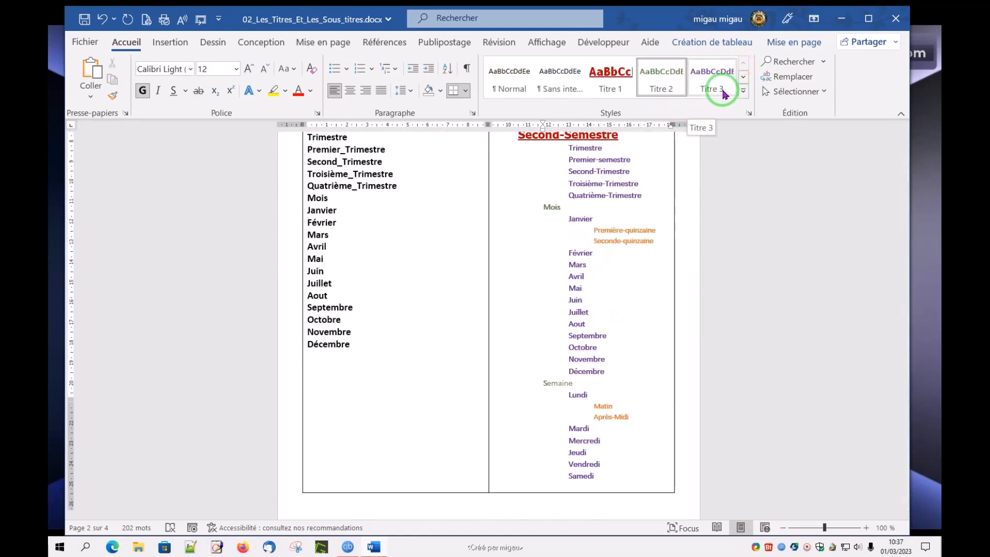
{"action": "scroll", "coordinate": [725, 95], "scroll_direction": "down", "scroll_amount": 3}
{"action": "scroll", "coordinate": [720, 94], "scroll_direction": "up", "scroll_amount": 3}
{"action": "scroll", "coordinate": [730, 97], "scroll_direction": "down", "scroll_amount": 3}
{"action": "left_click", "coordinate": [743, 77]}
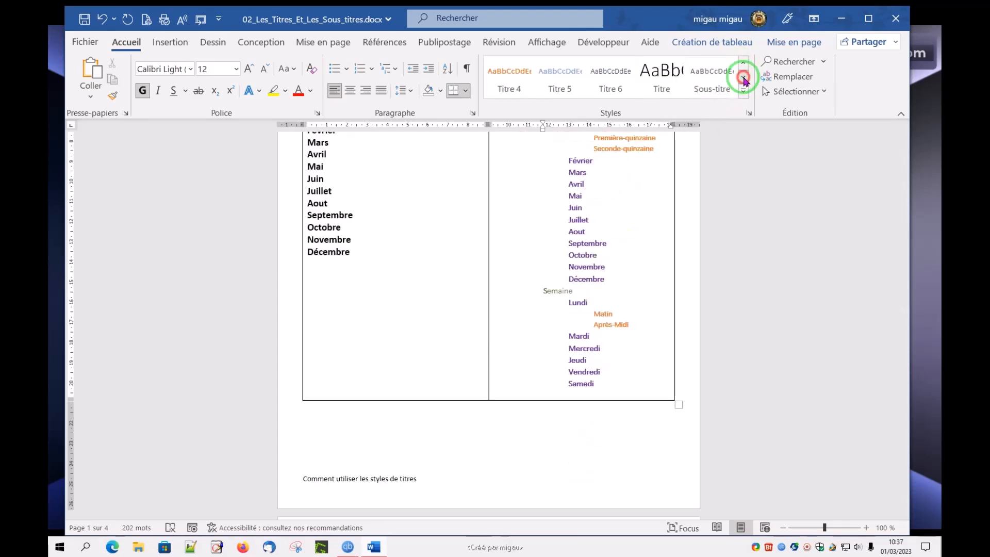
{"action": "scroll", "coordinate": [518, 92], "scroll_direction": "up", "scroll_amount": 3}
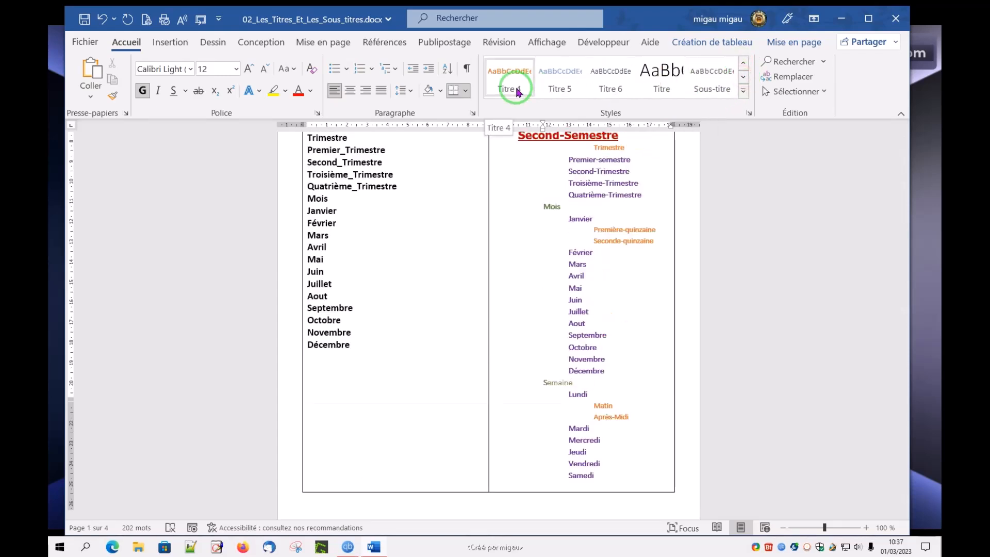
{"action": "left_click", "coordinate": [562, 90]}
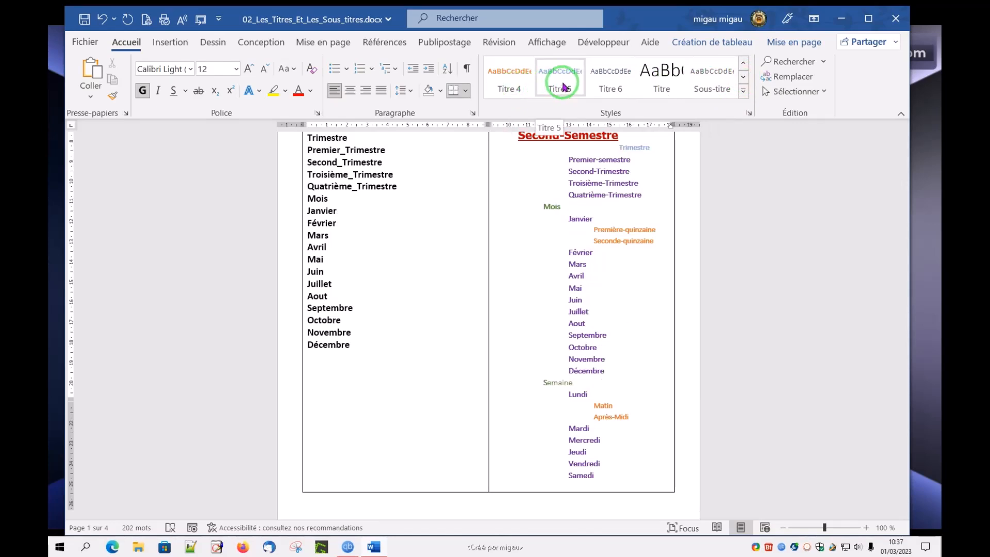
{"action": "left_click", "coordinate": [621, 86]}
{"action": "scroll", "coordinate": [729, 77], "scroll_direction": "down", "scroll_amount": 3}
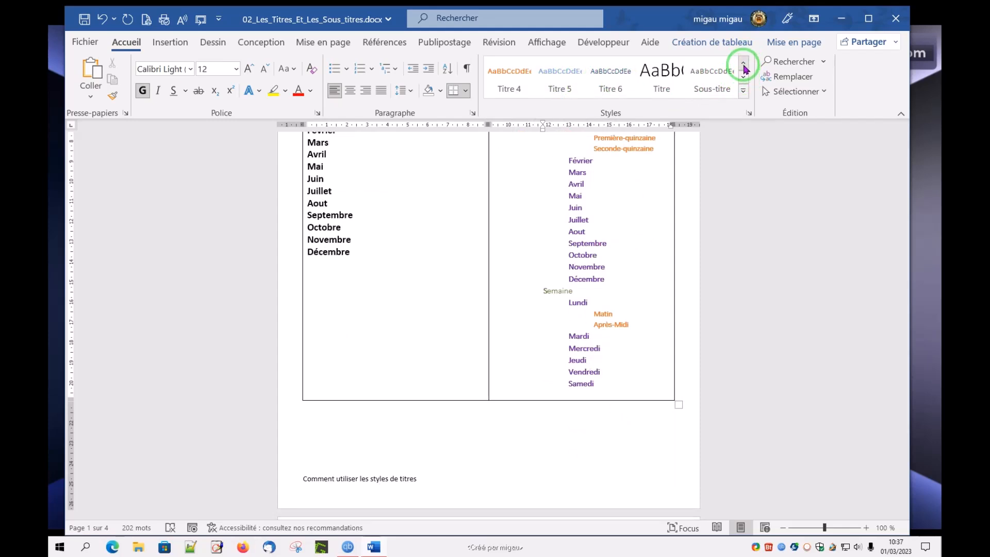
{"action": "left_click", "coordinate": [744, 65]}
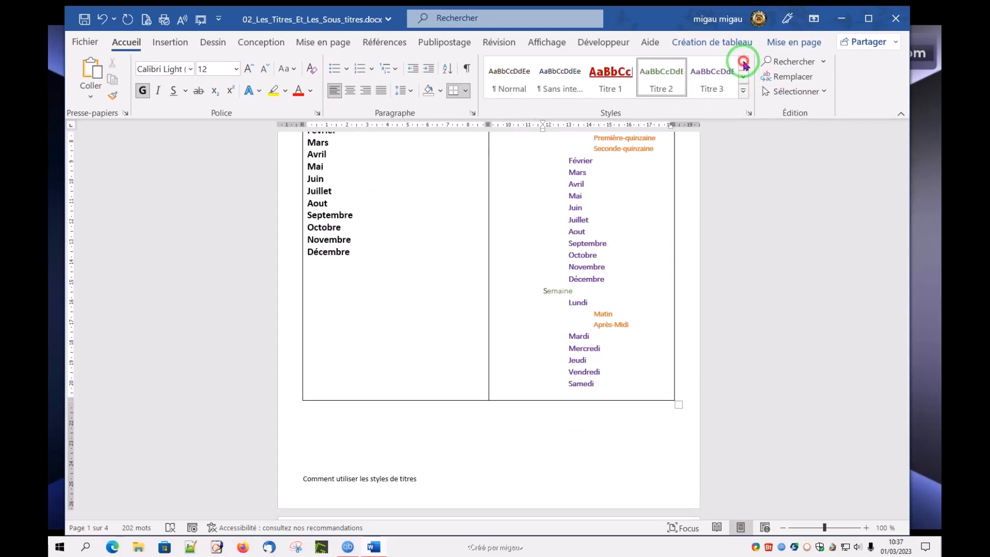
Examine the full style gallery and its options for creating a style and clearing formatting, and return to the document's first title
{"action": "left_click", "coordinate": [744, 92]}
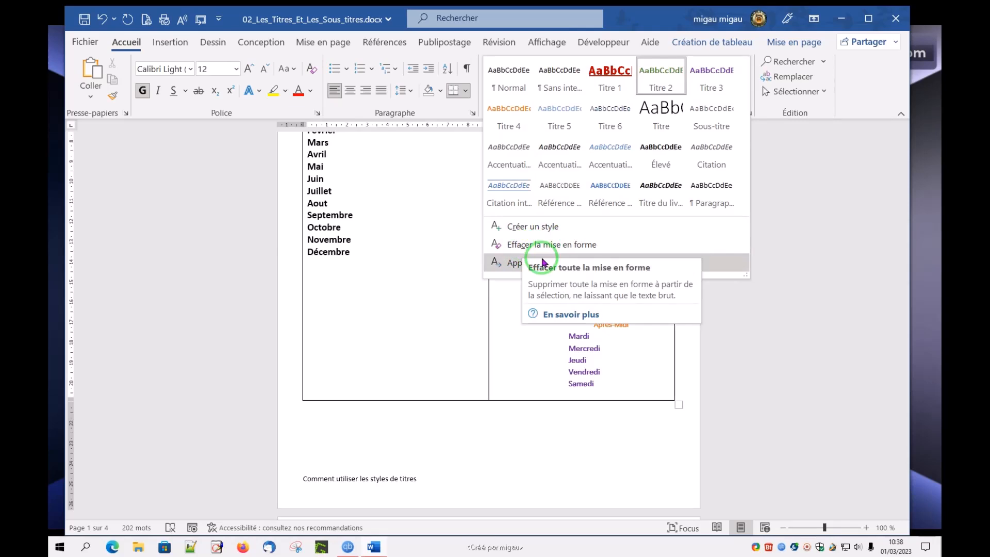
{"action": "left_click", "coordinate": [805, 270]}
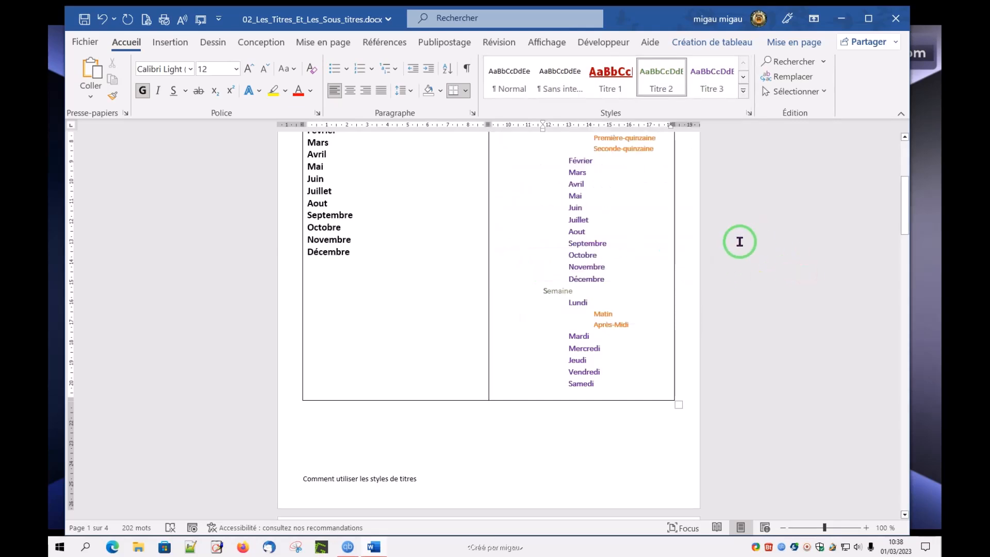
{"action": "scroll", "coordinate": [760, 247], "scroll_direction": "up", "scroll_amount": 8}
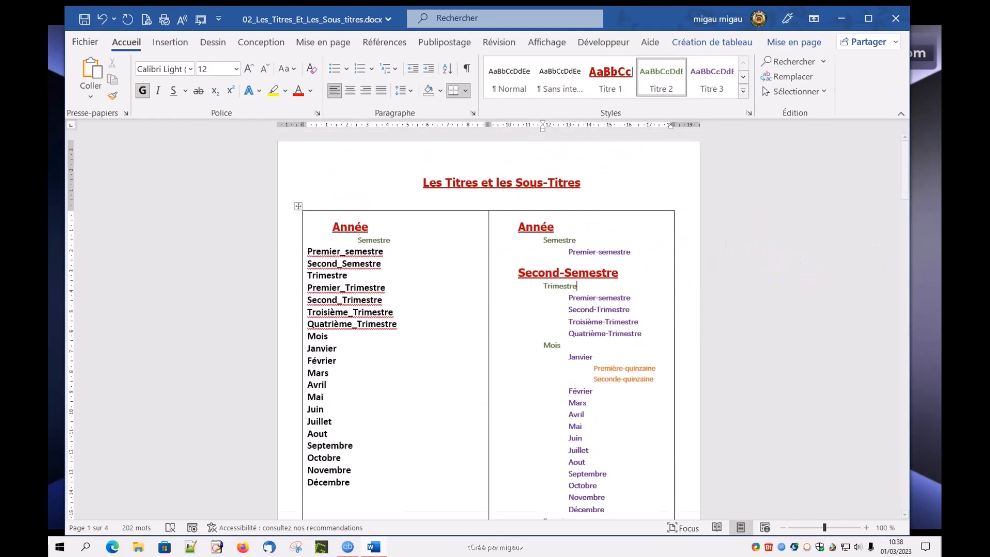